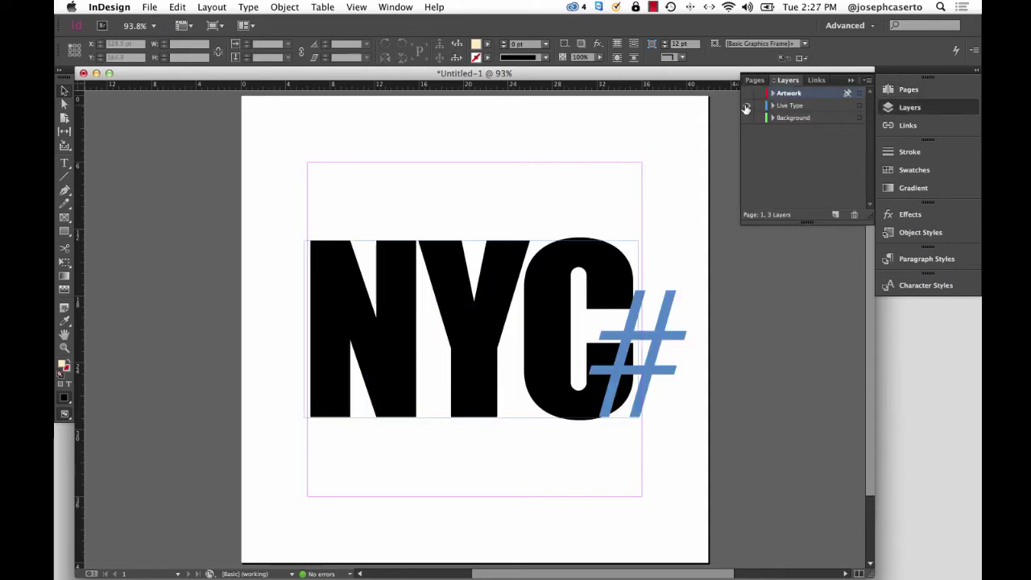
# Select the letter N to check the typeface used for the NYC lettering
pyautogui.click(65, 163)
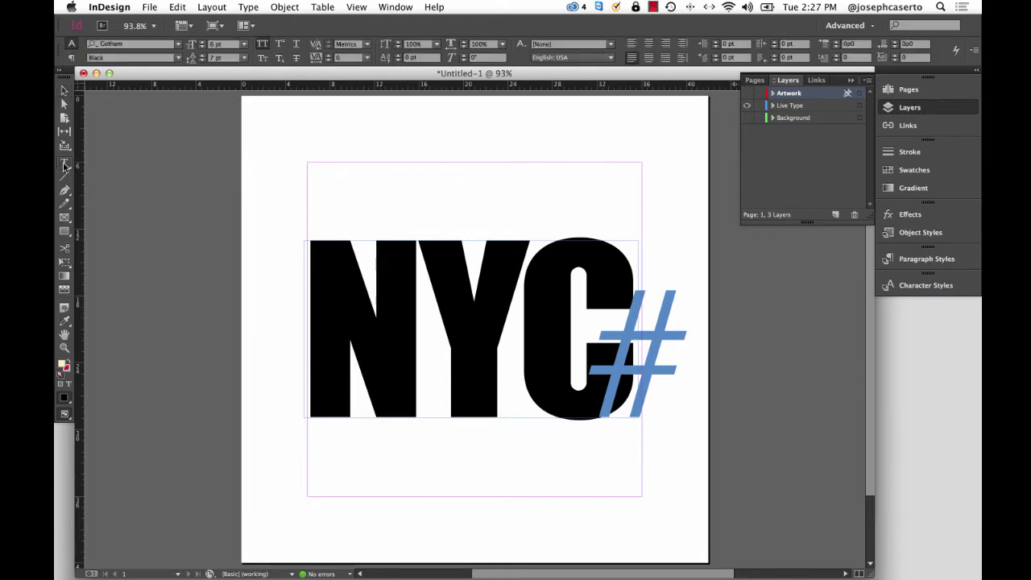
pyautogui.moveTo(432, 346); pyautogui.dragTo(311, 338)
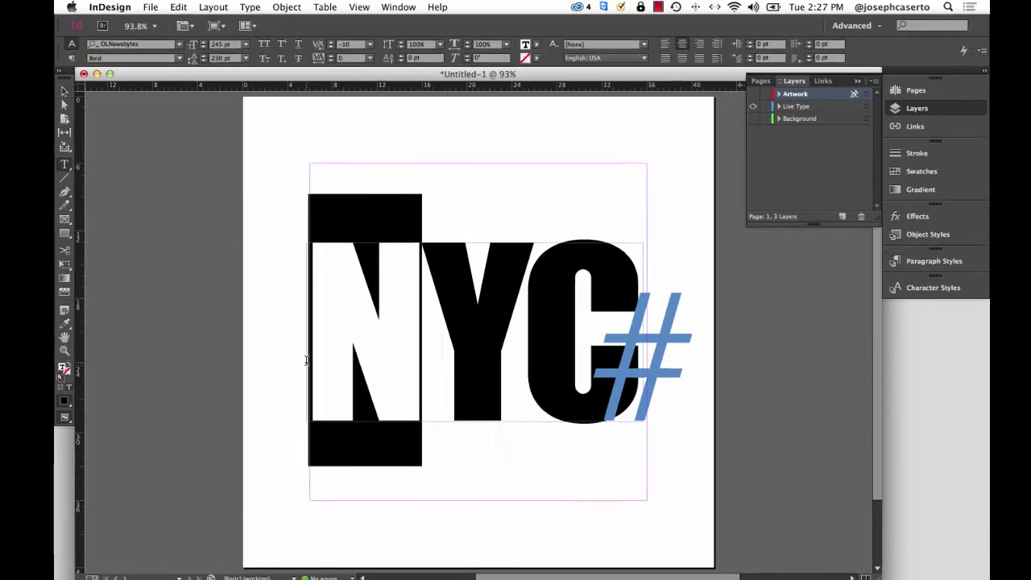
pyautogui.click(134, 45)
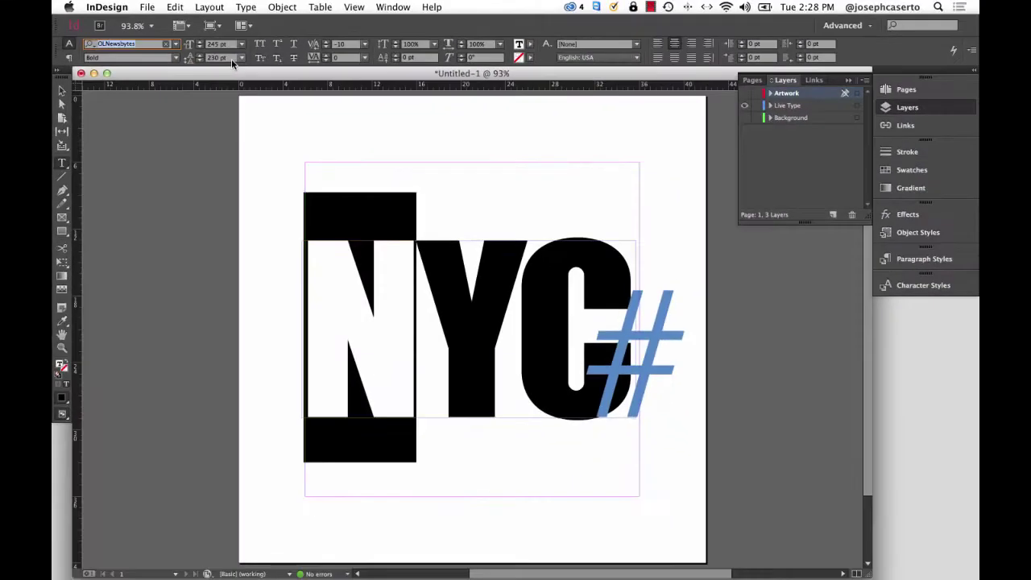
pyautogui.click(460, 356)
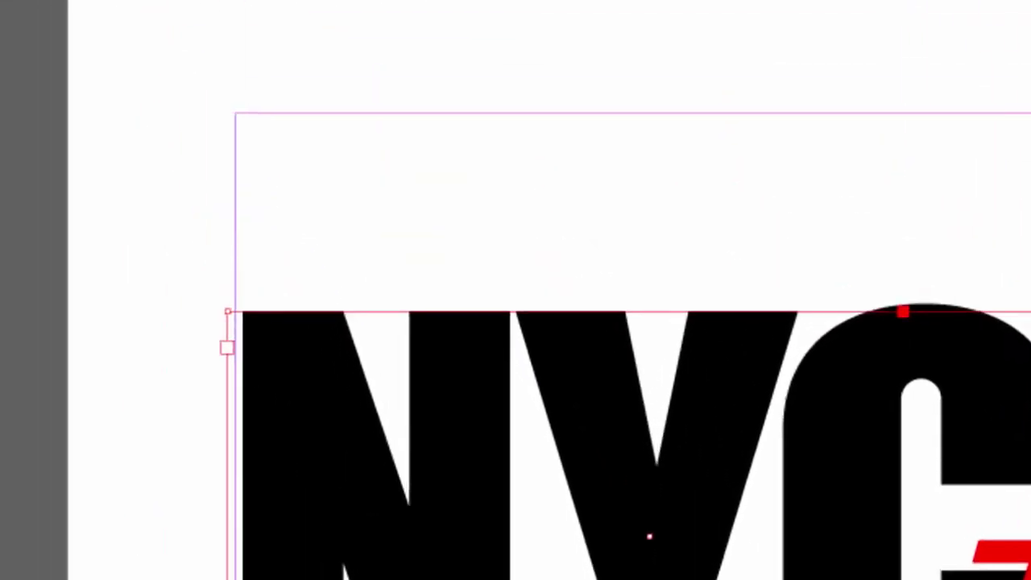
# Convert the NYC lettering to outlines with Create Outlines, undoing an accidental text frame
pyautogui.click(272, 14)
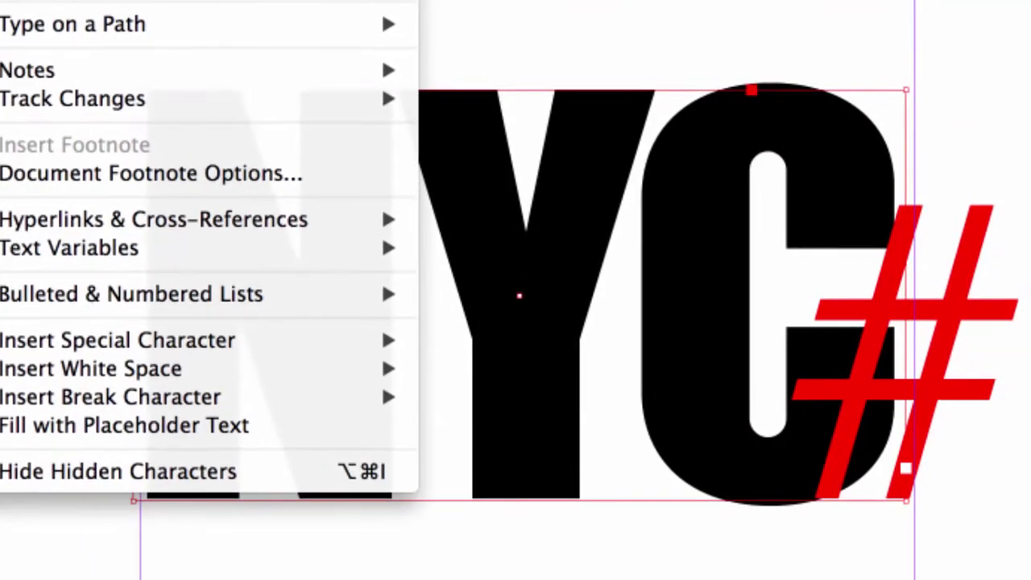
pyautogui.click(121, 0)
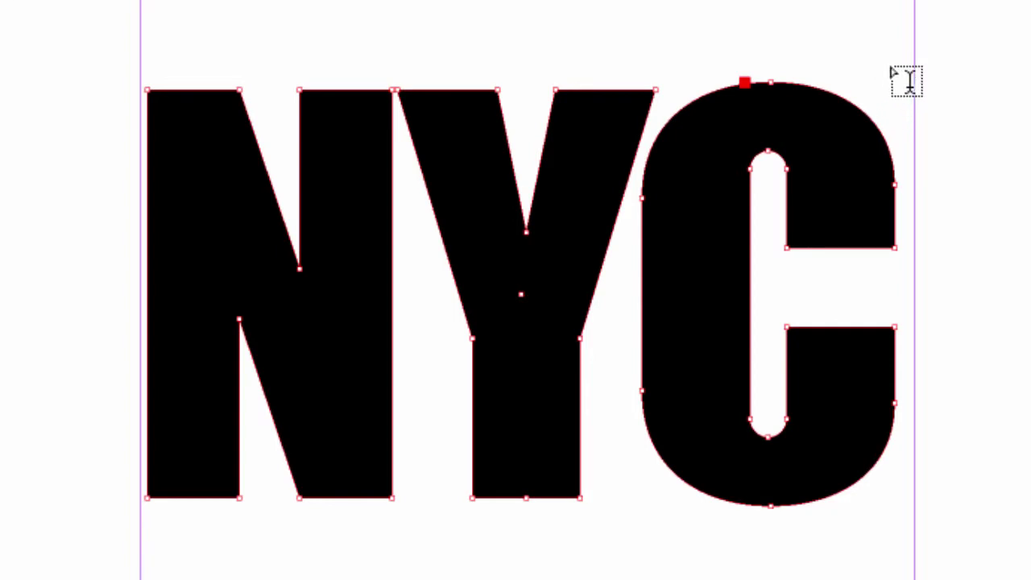
pyautogui.moveTo(894, 67); pyautogui.dragTo(338, 389)
pyautogui.press('Escape')
pyautogui.hotkey('ctrl', 'z')
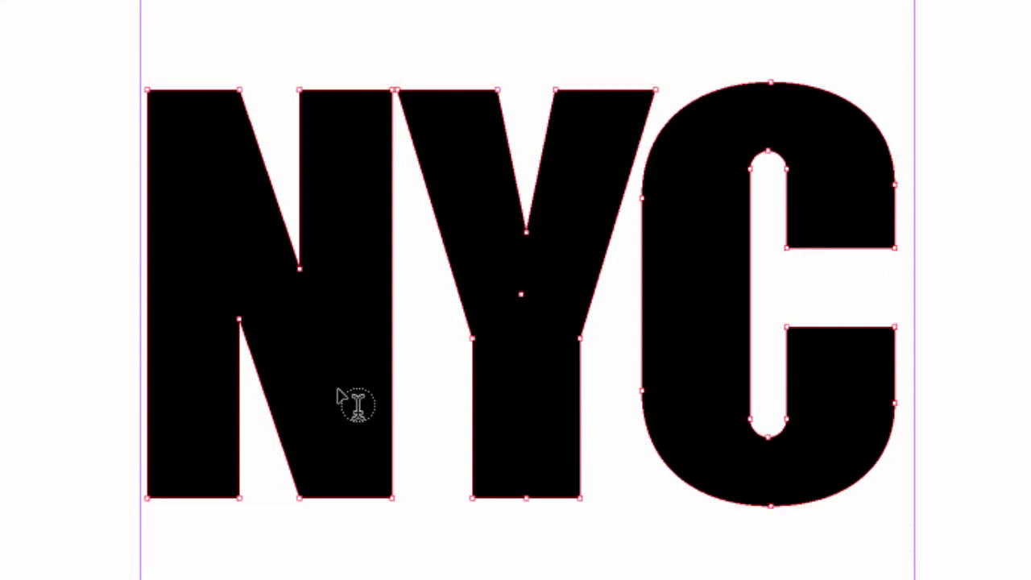
# Test-drag the N's top corner anchor up into a peak, then undo it
pyautogui.press('v')
pyautogui.click(811, 156)
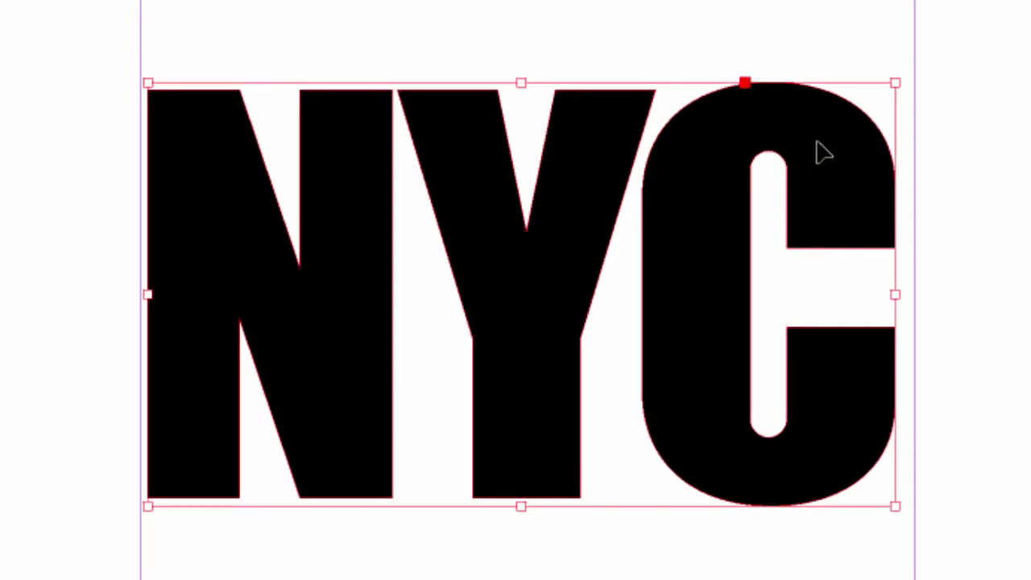
pyautogui.press('a')
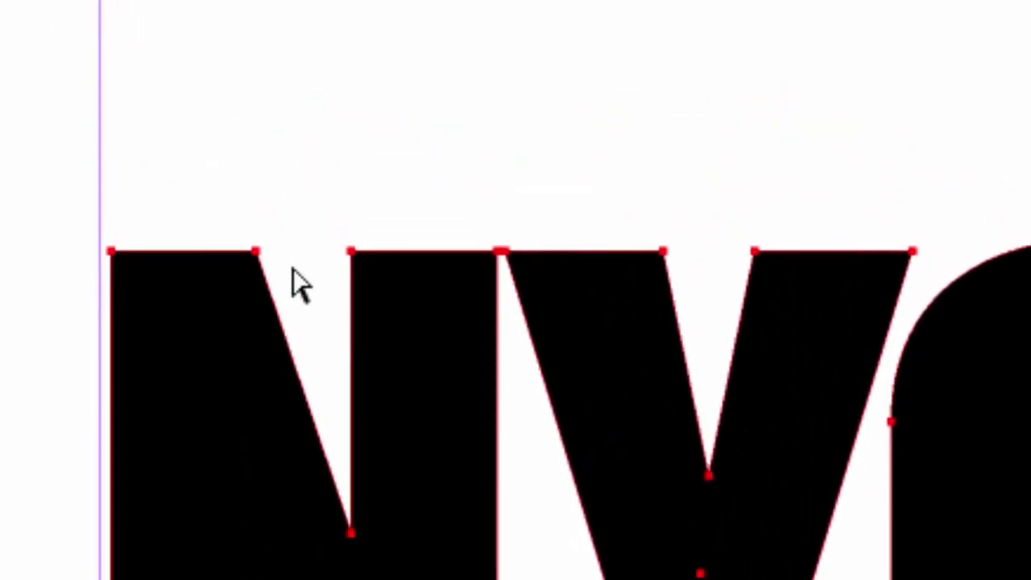
pyautogui.click(239, 95)
pyautogui.moveTo(254, 258); pyautogui.dragTo(308, 38)
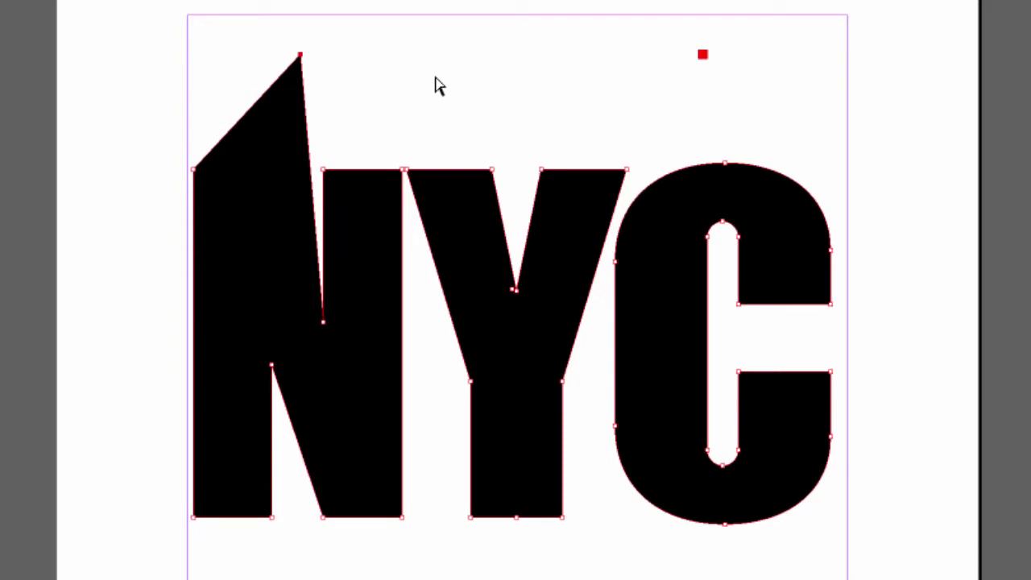
pyautogui.hotkey('ctrl', 'z')
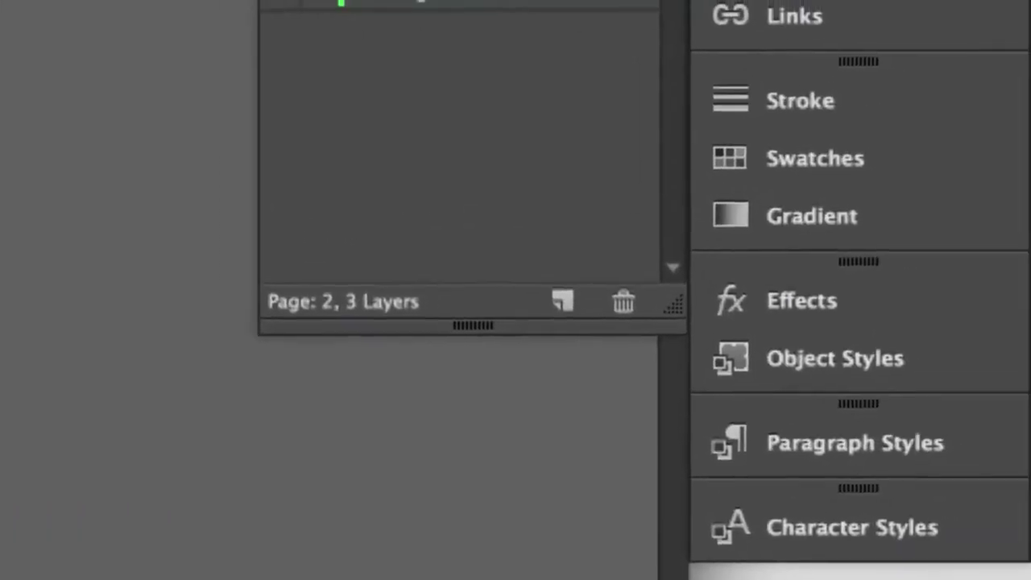
# Give the NYC outlines a [None] fill and a thin 1 pt [Black] stroke
pyautogui.click(883, 157)
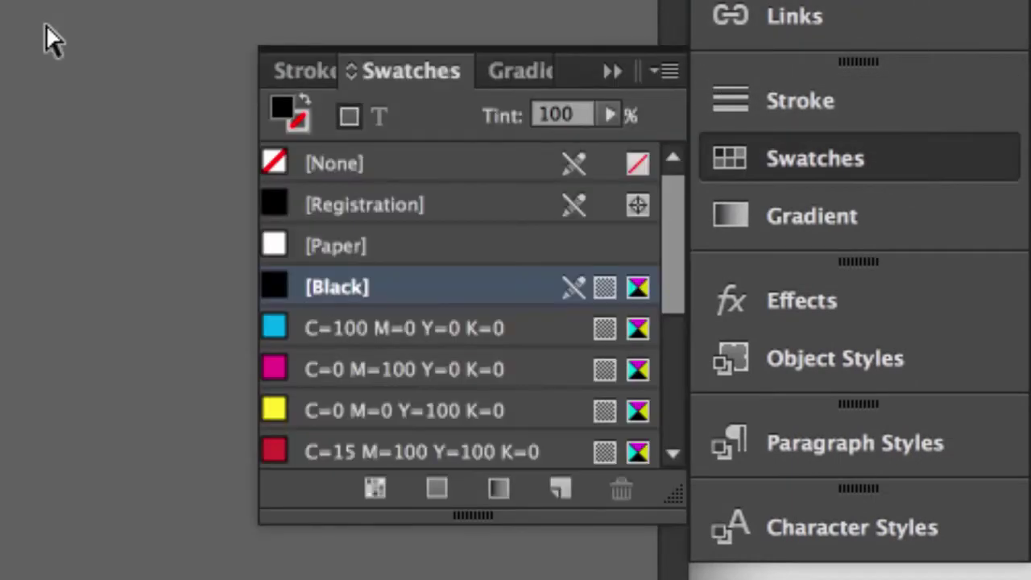
pyautogui.click(277, 159)
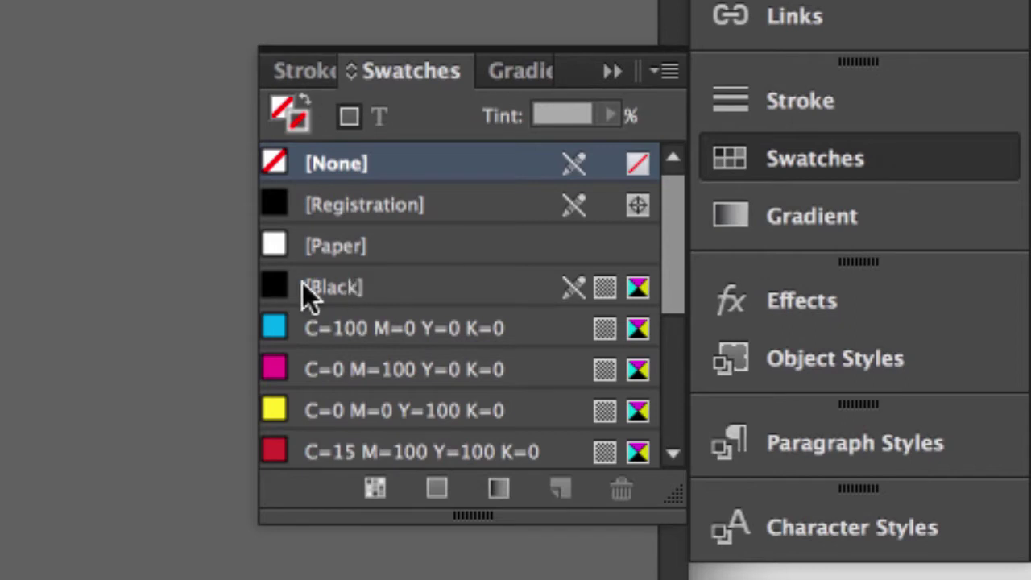
pyautogui.click(281, 284)
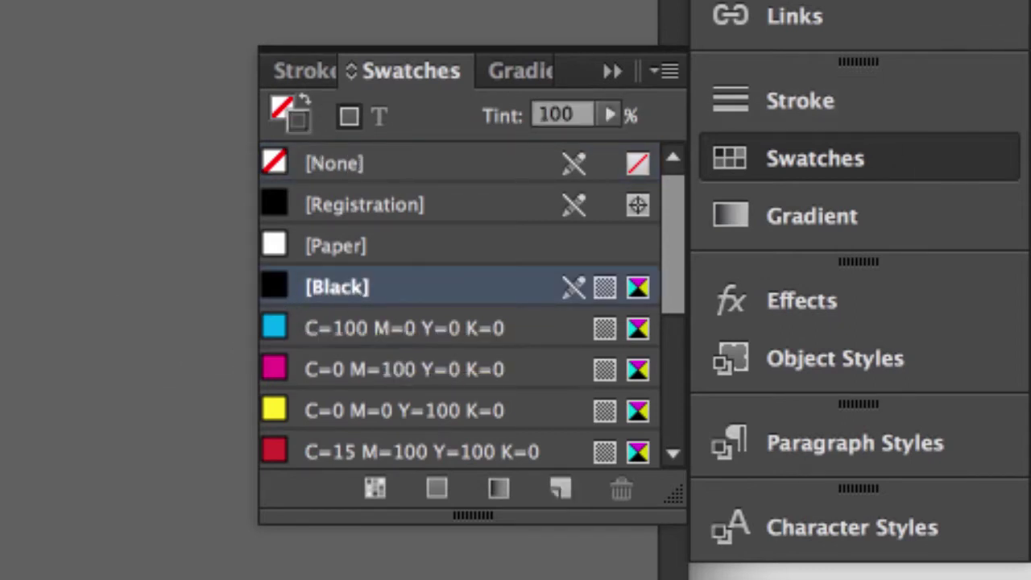
pyautogui.click(850, 101)
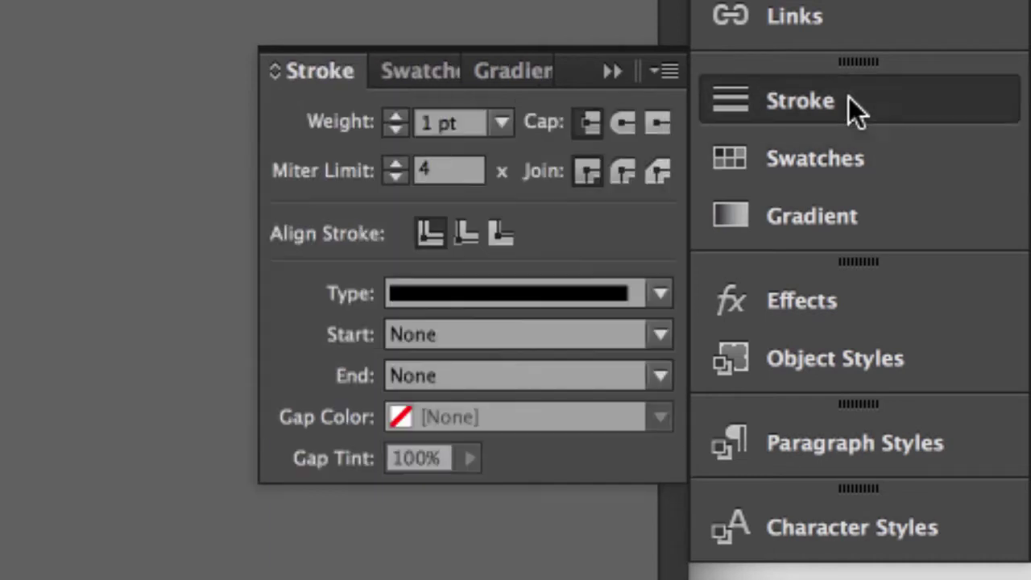
pyautogui.click(496, 122)
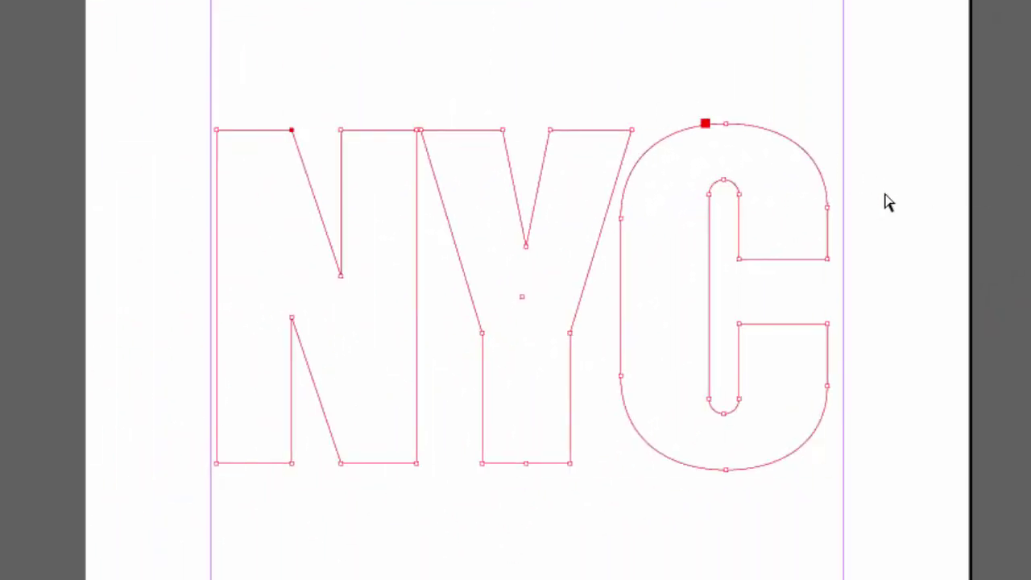
# Place NYC_DowntownAtDay.jpg from the Links folder into the selected NYC outlines
pyautogui.press('v')
pyautogui.click(299, 21)
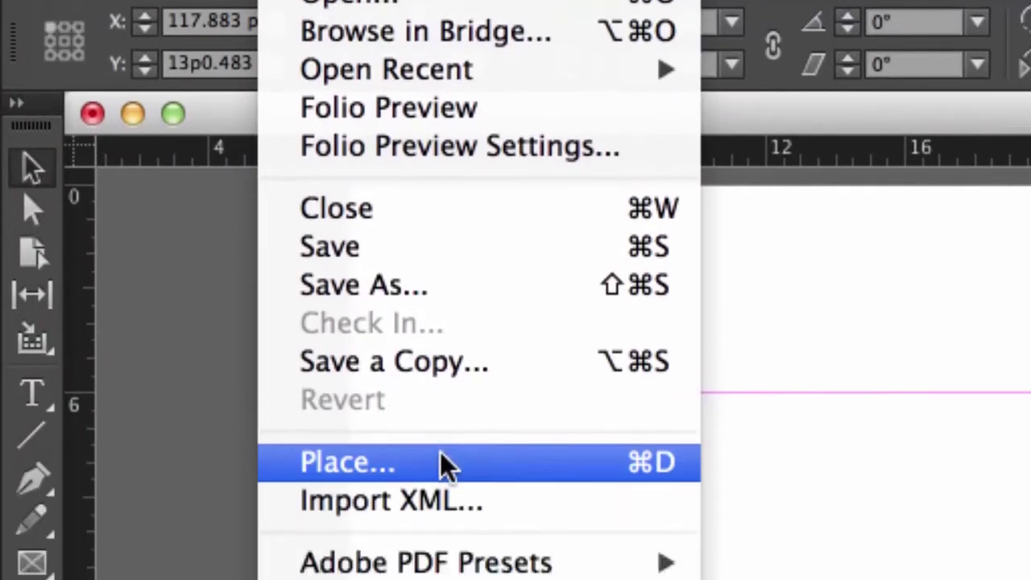
pyautogui.click(441, 572)
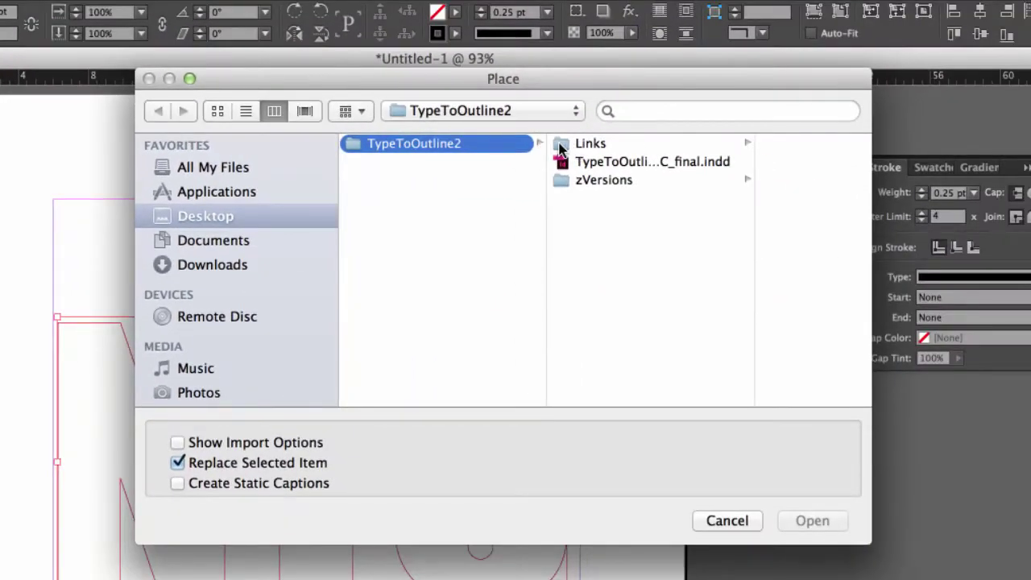
pyautogui.click(564, 146)
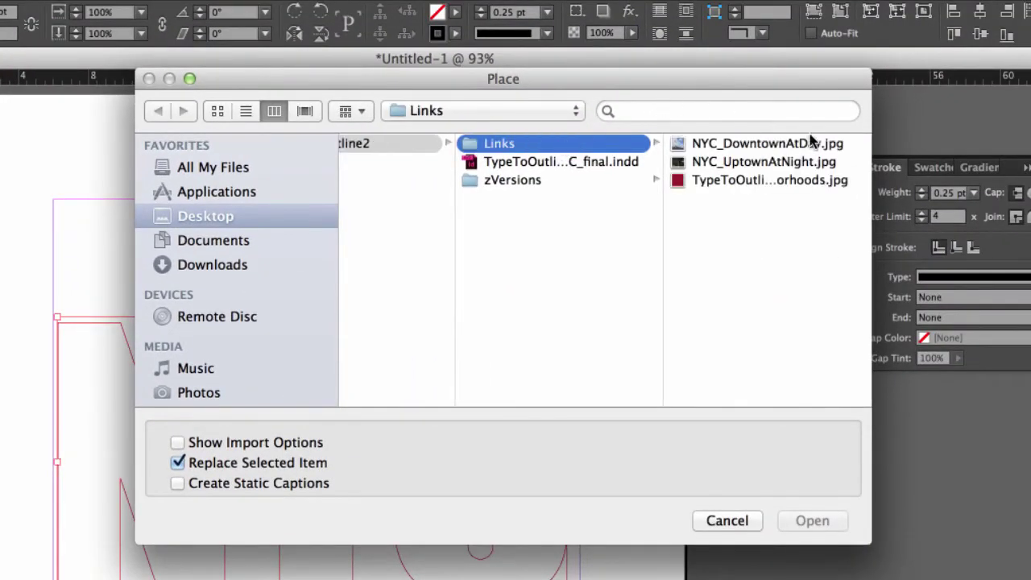
pyautogui.click(741, 146)
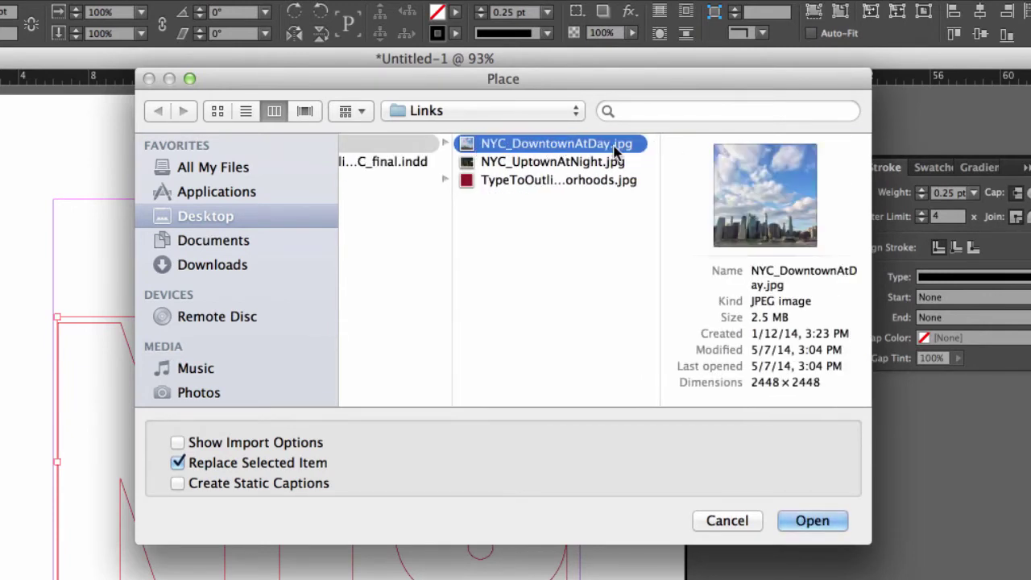
pyautogui.click(813, 521)
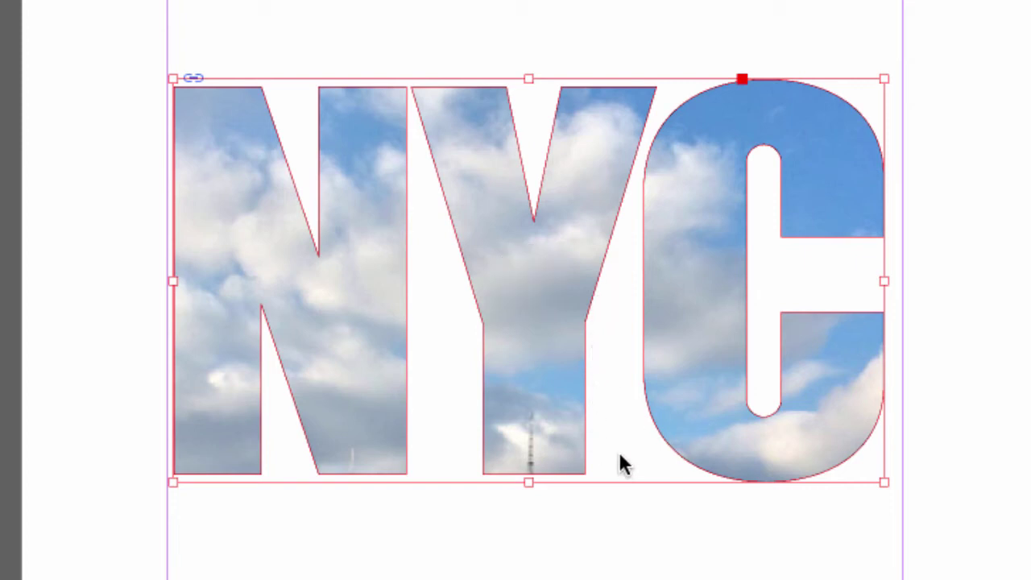
# Slide the photo upward inside the letters until the downtown towers show, then deselect
pyautogui.moveTo(513, 282); pyautogui.dragTo(472, 43)
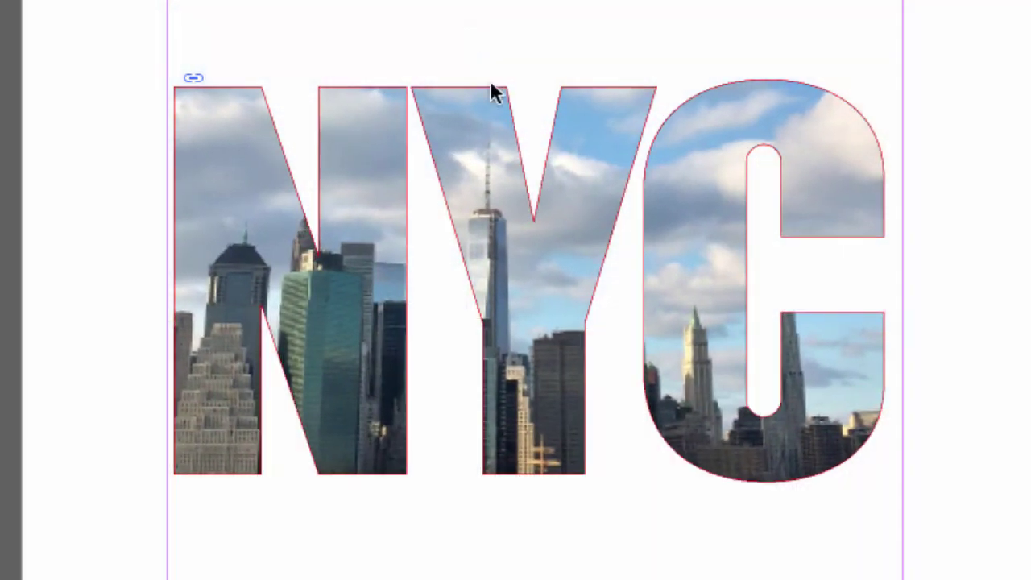
pyautogui.moveTo(528, 282); pyautogui.dragTo(464, 115)
pyautogui.click(502, 249)
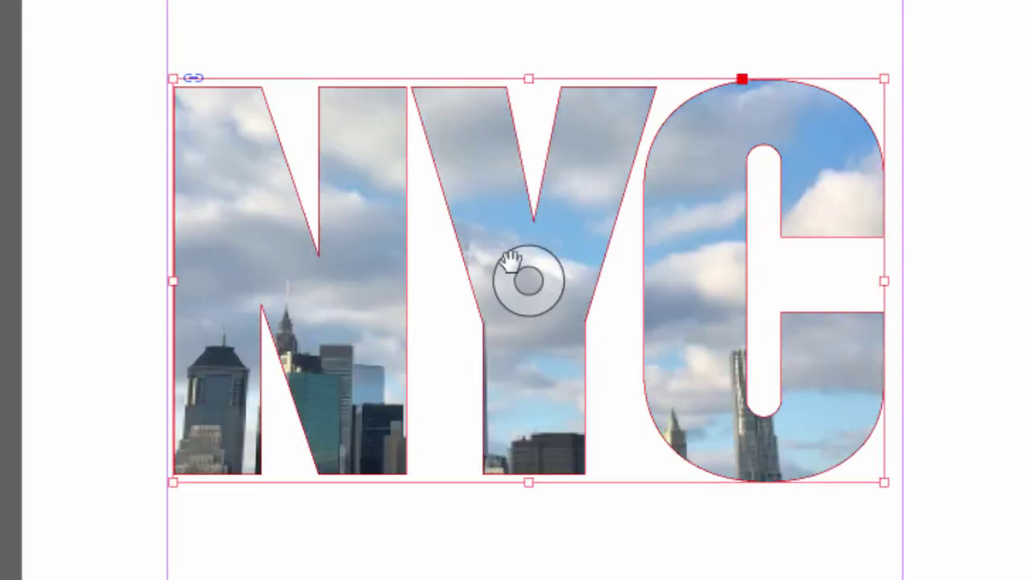
pyautogui.moveTo(543, 286); pyautogui.dragTo(540, 264)
pyautogui.click(527, 282)
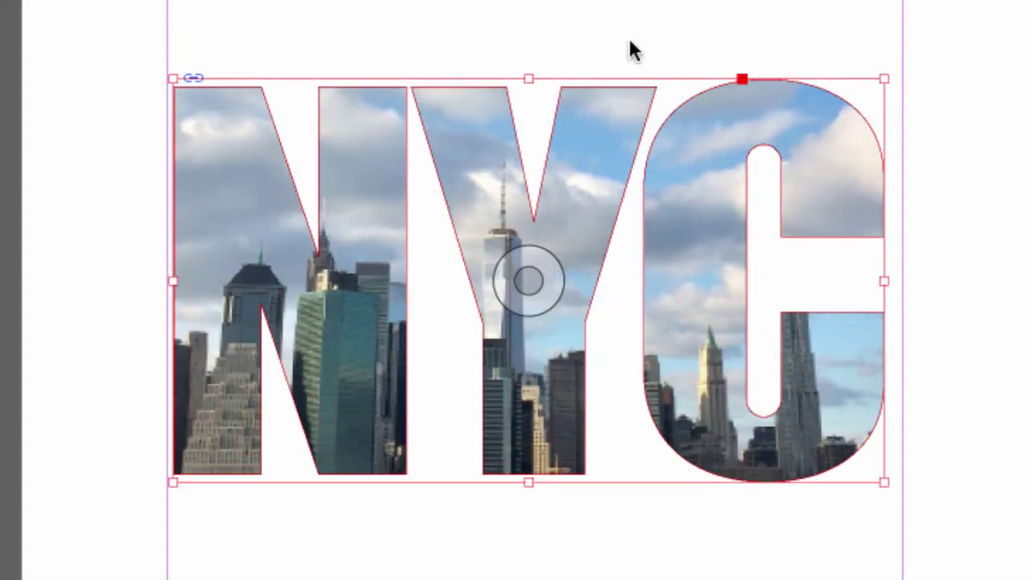
pyautogui.moveTo(541, 225)
pyautogui.click(83, 37)
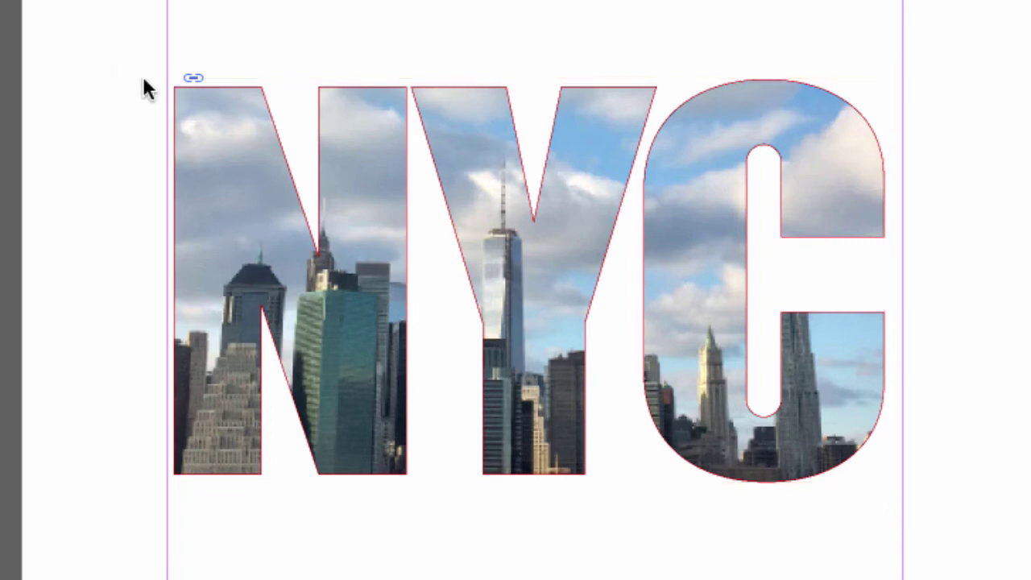
# Add a drop shadow to the NYC lettering coloured C=100 M=0 Y=0 K=0
pyautogui.click(238, 92)
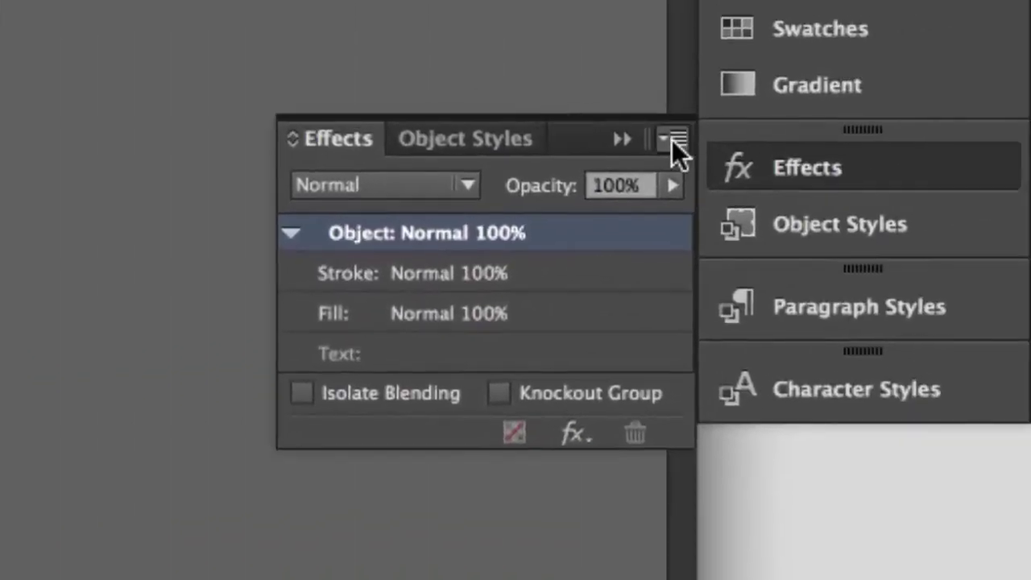
pyautogui.click(675, 133)
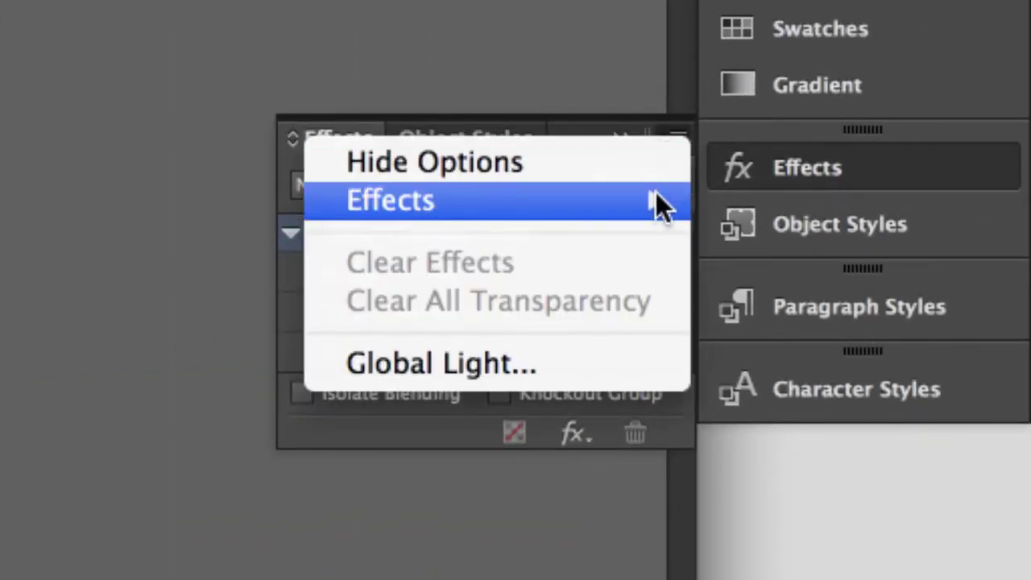
pyautogui.moveTo(656, 194)
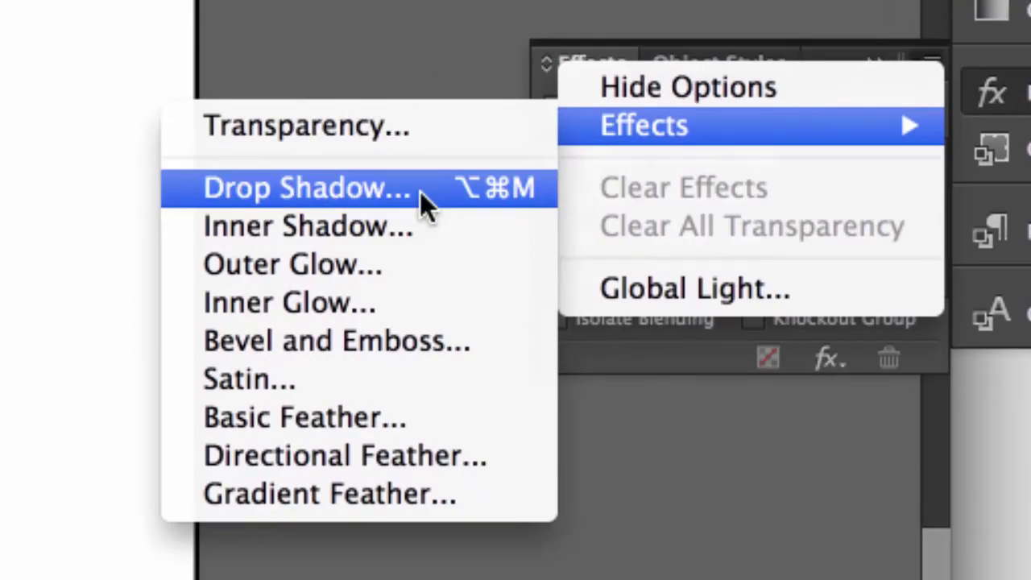
pyautogui.click(419, 191)
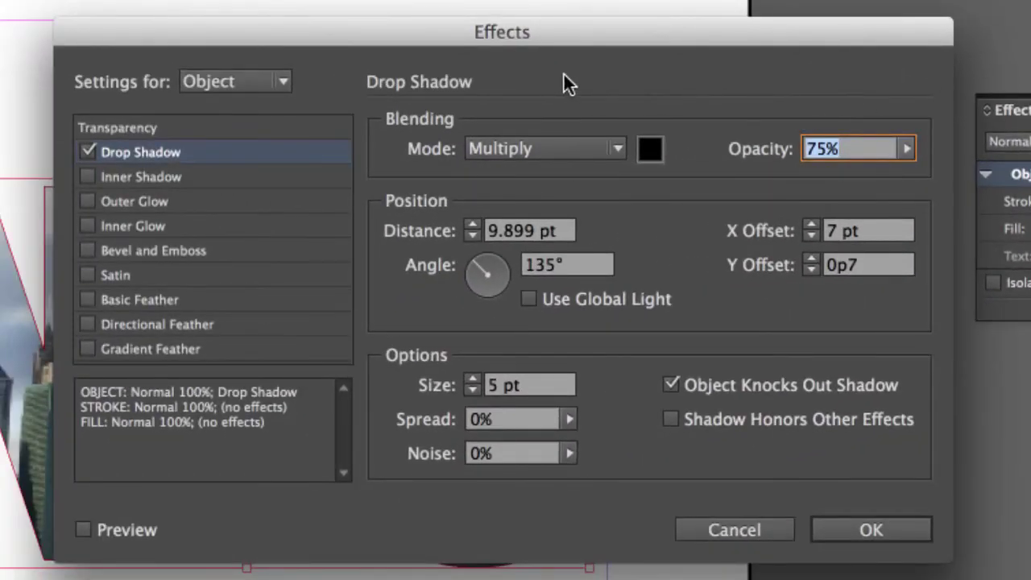
pyautogui.click(651, 150)
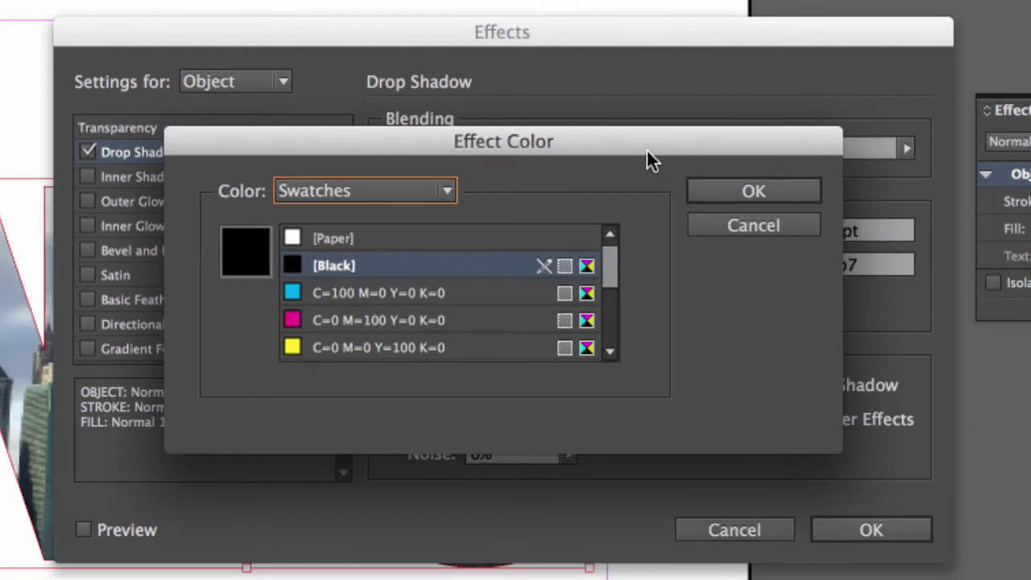
pyautogui.click(367, 294)
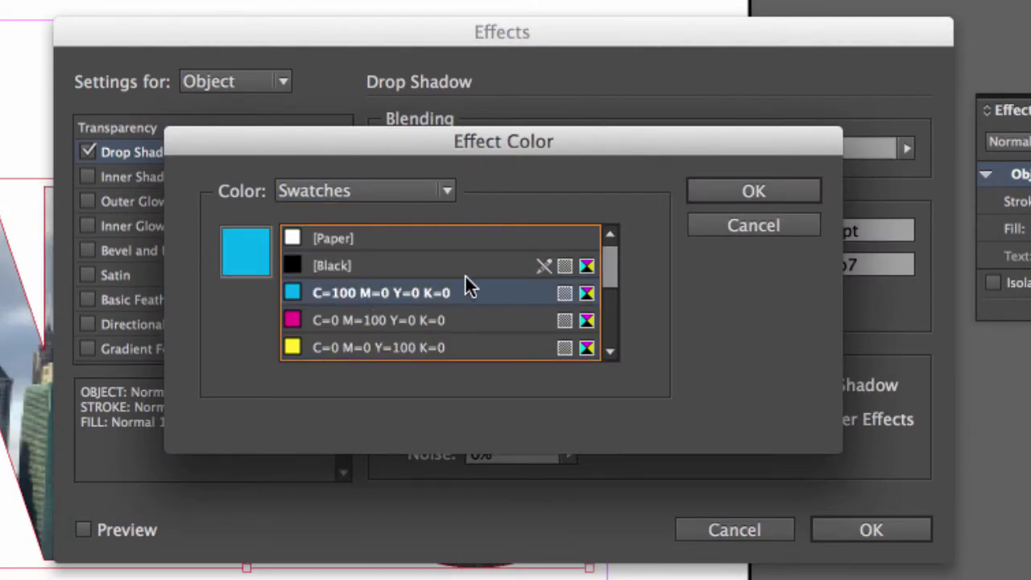
pyautogui.click(753, 194)
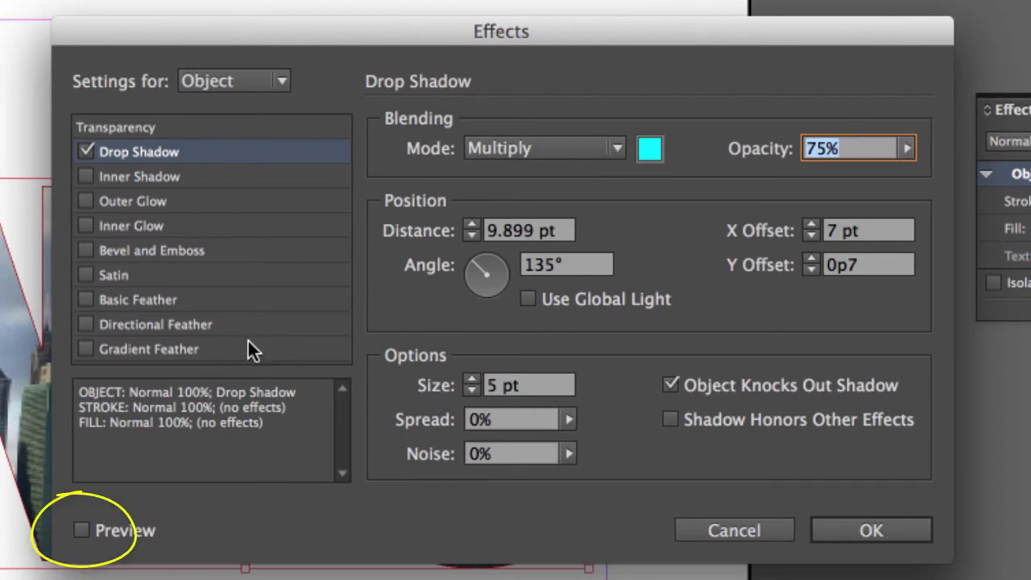
pyautogui.click(81, 530)
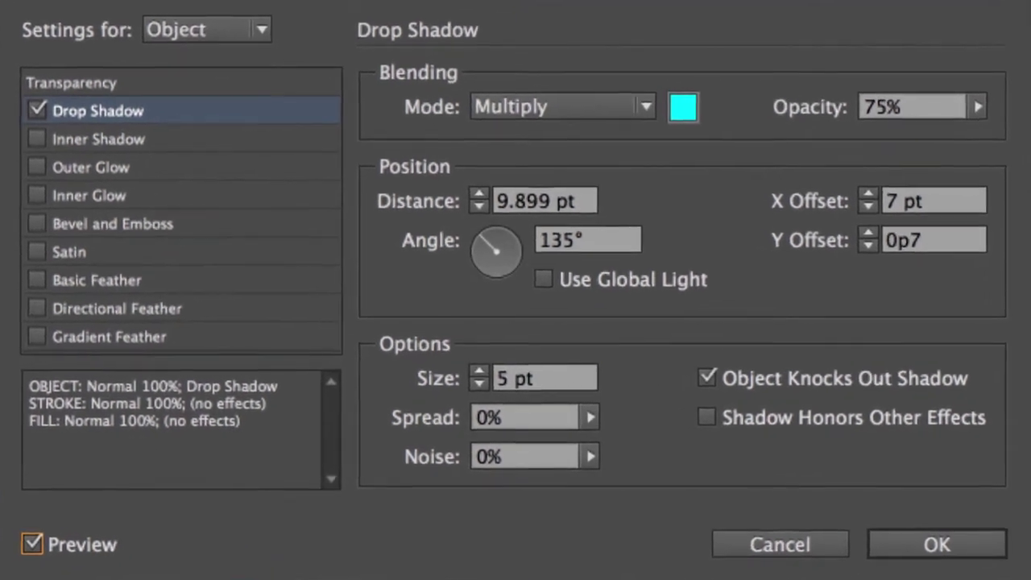
# Set the cyan drop shadow to 100% opacity and 0 pt size, then apply it
pyautogui.click(976, 108)
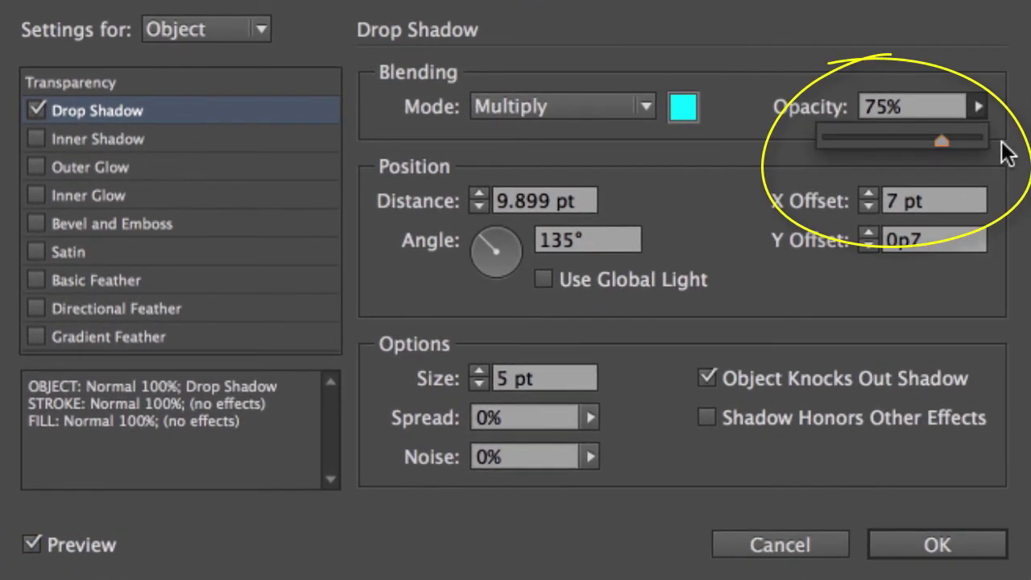
pyautogui.moveTo(943, 143); pyautogui.dragTo(981, 141)
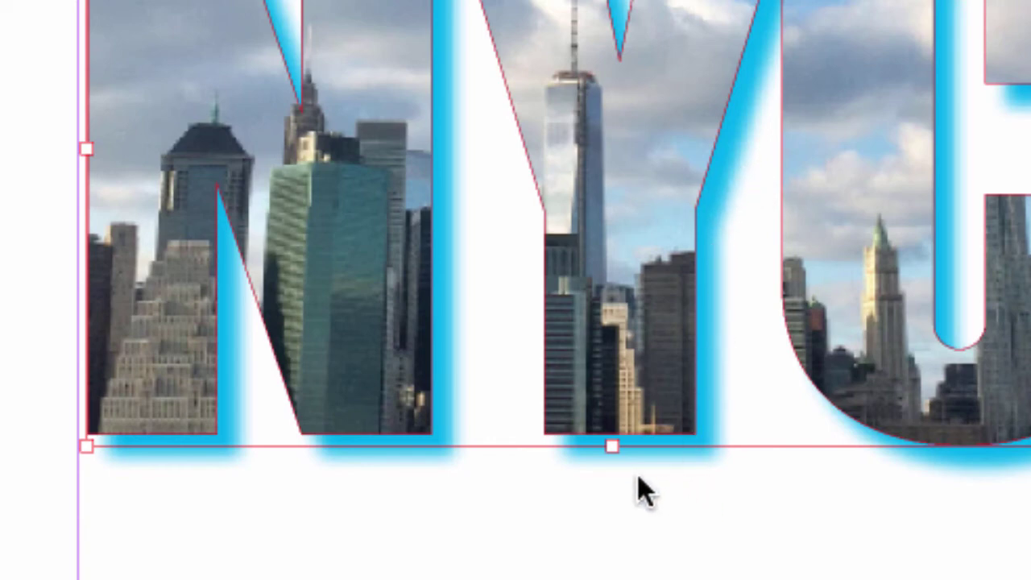
pyautogui.press('super+alt+m')
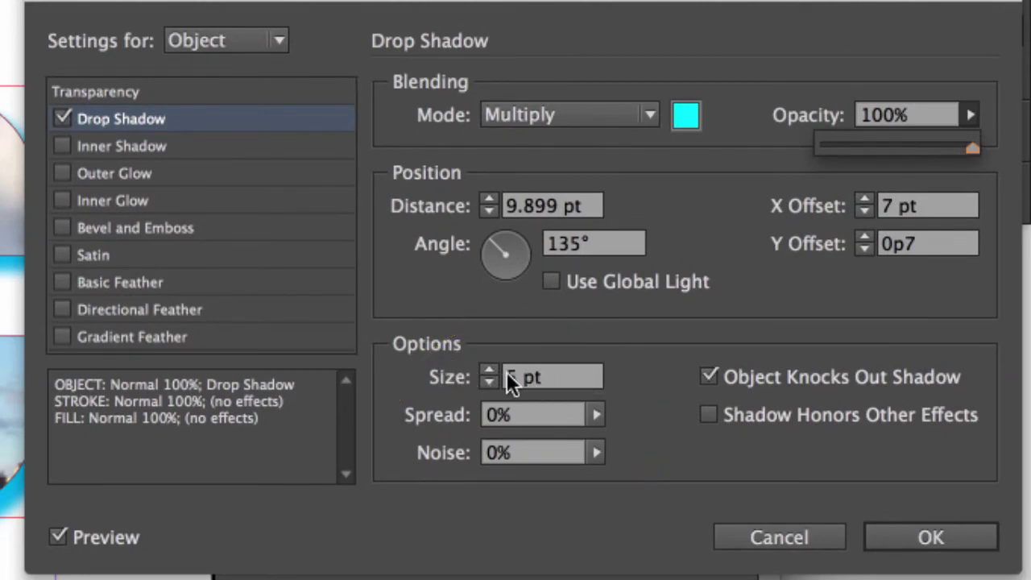
pyautogui.click(488, 383)
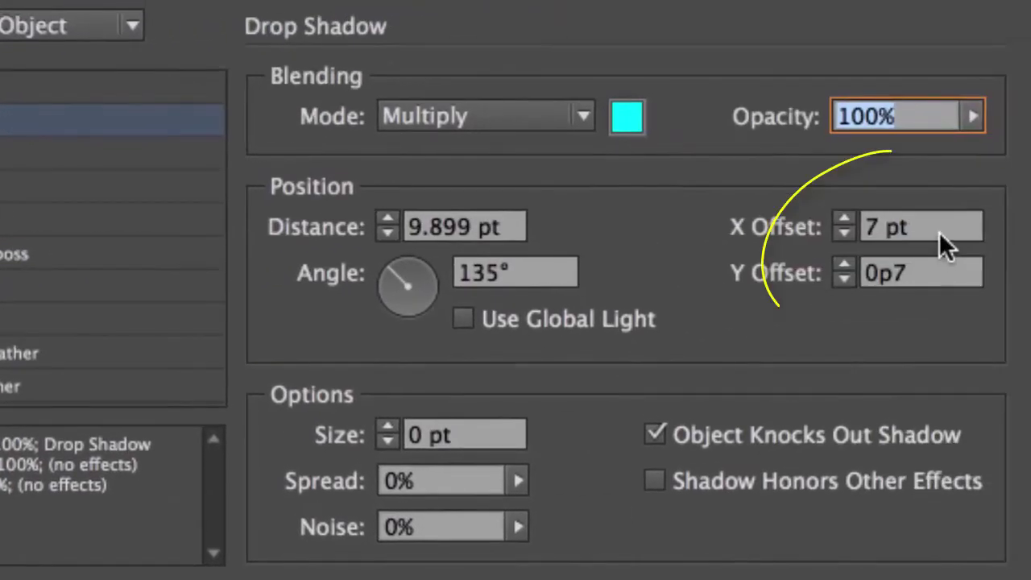
pyautogui.click(943, 228)
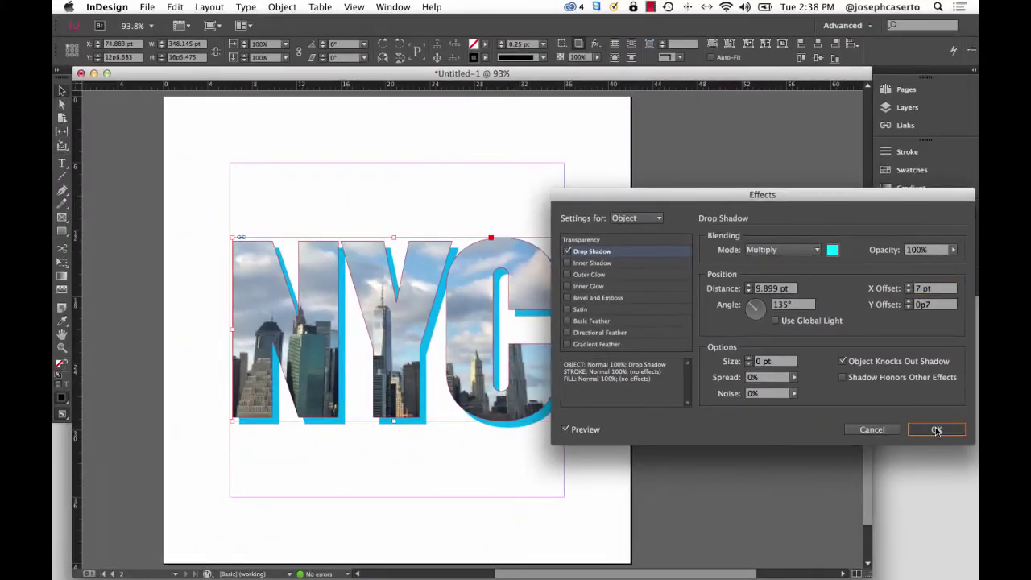
pyautogui.press('Return')
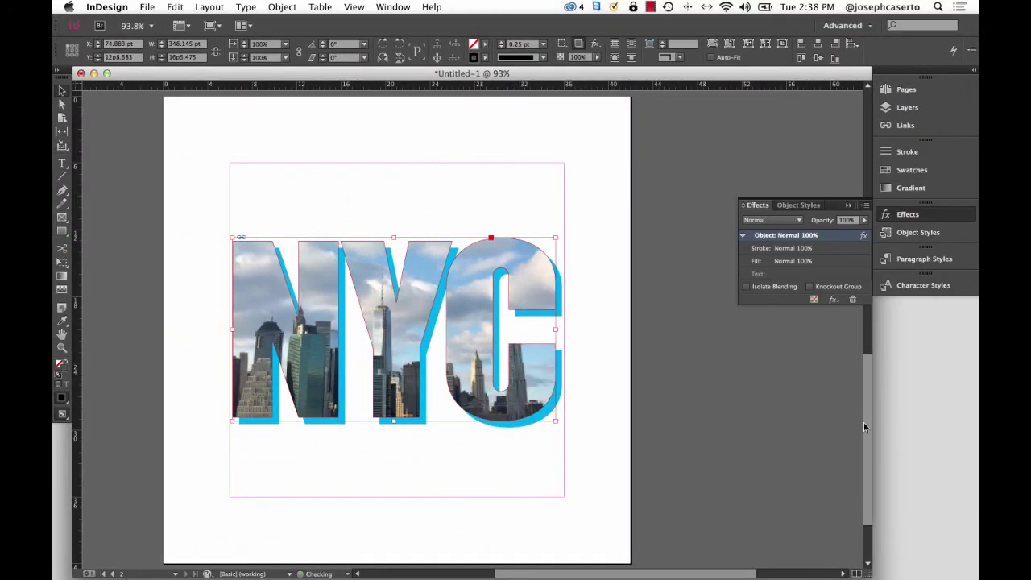
pyautogui.click(621, 379)
pyautogui.press('super+a')
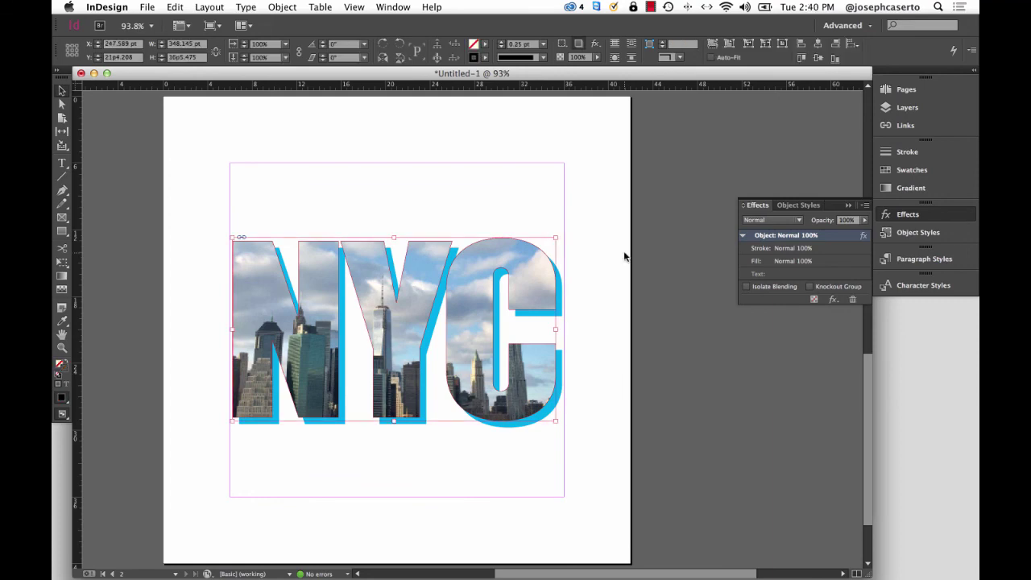